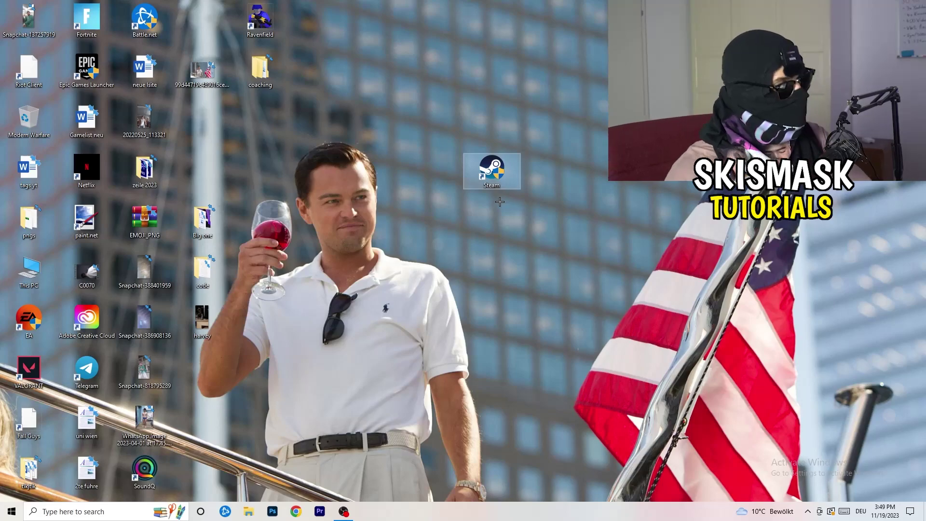
Open the Steam desktop shortcut's properties, review its compatibility mode and administrator settings, and accept the dialog.
right_click(499, 170)
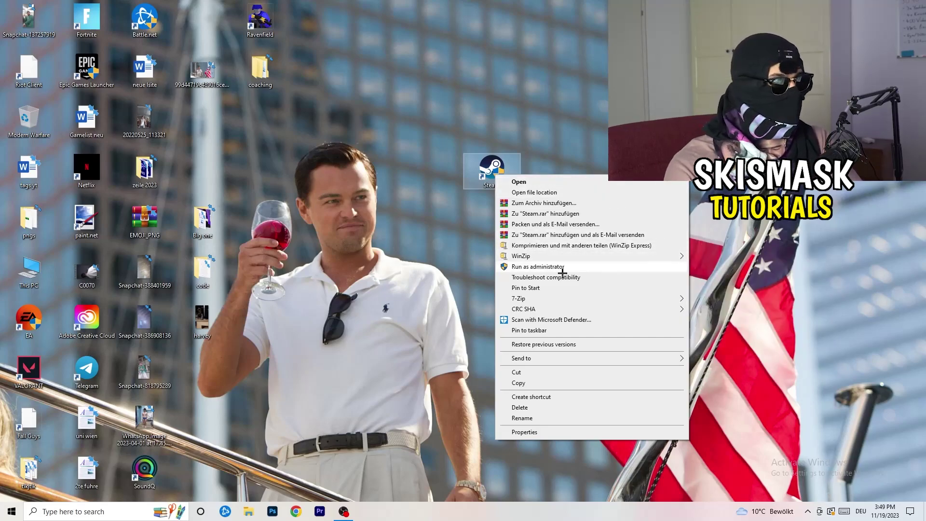
left_click(535, 433)
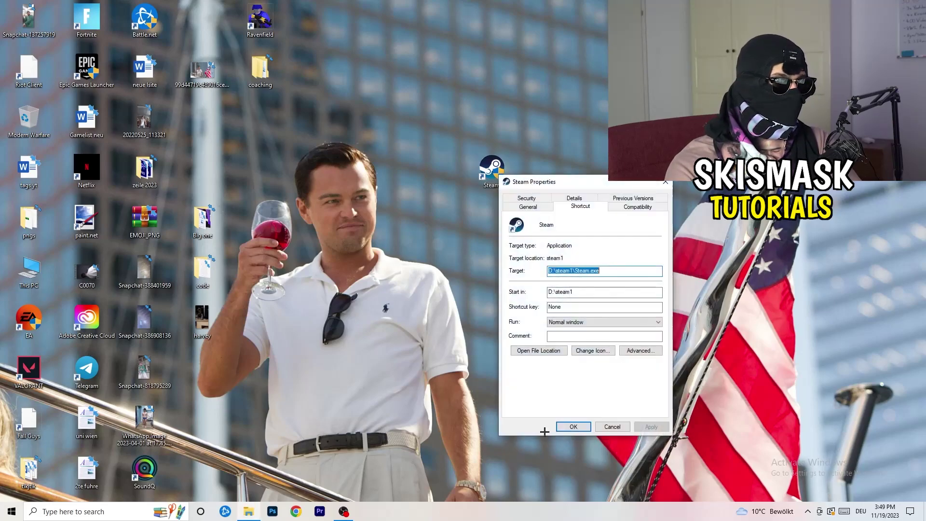
left_click_drag(578, 180, 410, 142)
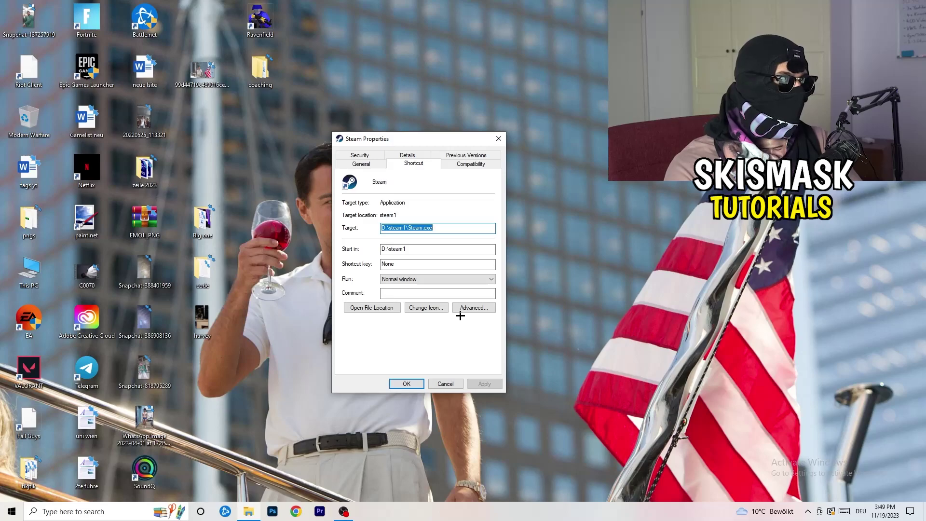
left_click(475, 165)
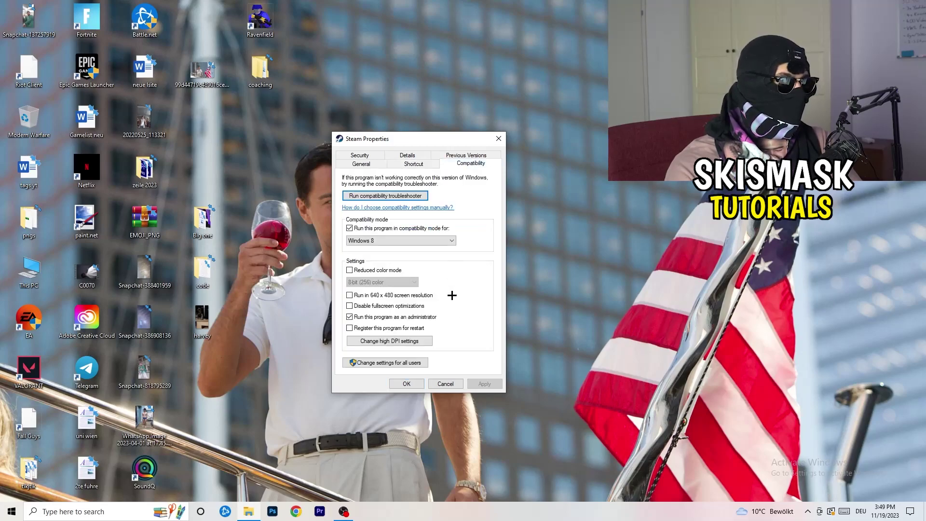
left_click_drag(424, 140, 533, 99)
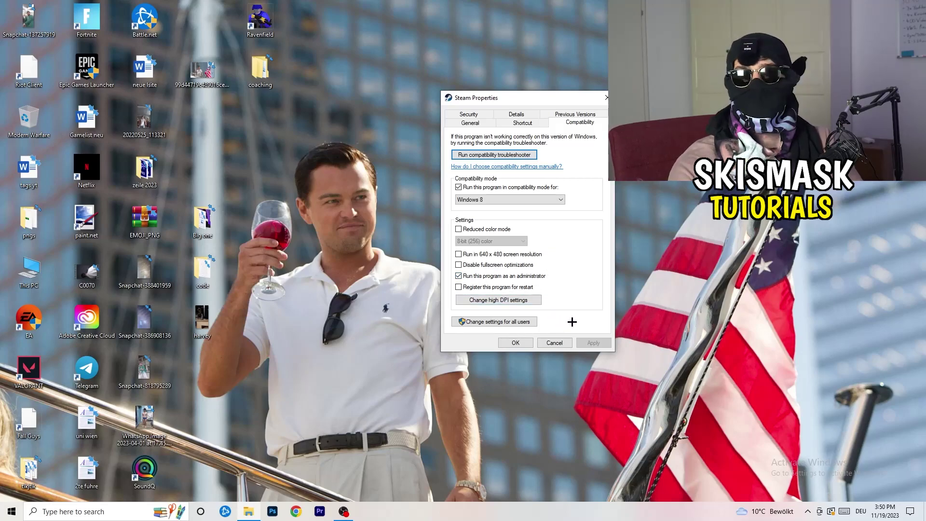
left_click(520, 342)
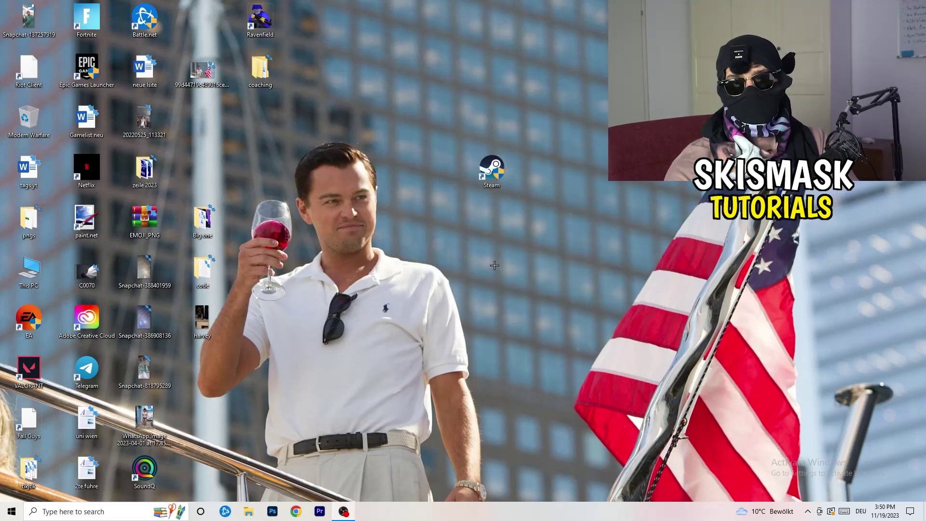
Move the Steam shortcut closer to the other desktop icons and check its compatibility settings again.
left_click_drag(490, 167, 436, 169)
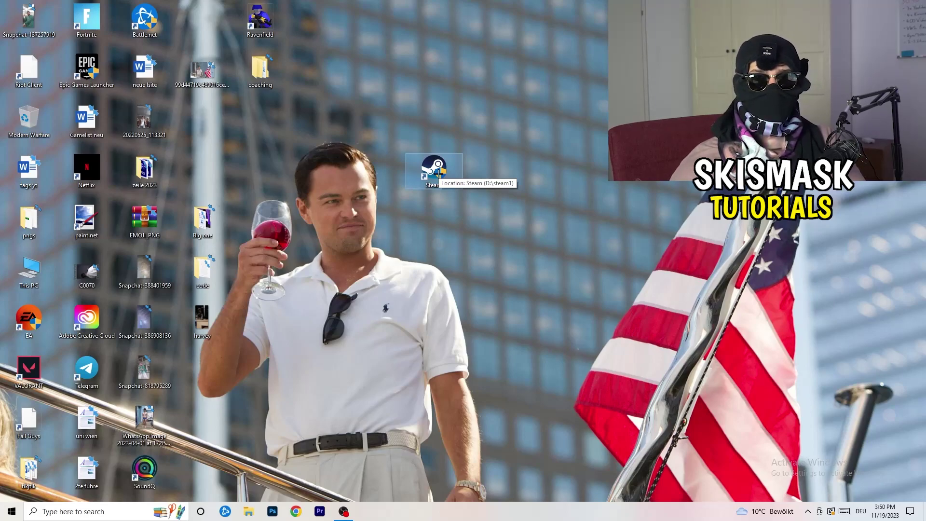
left_click_drag(439, 175, 323, 174)
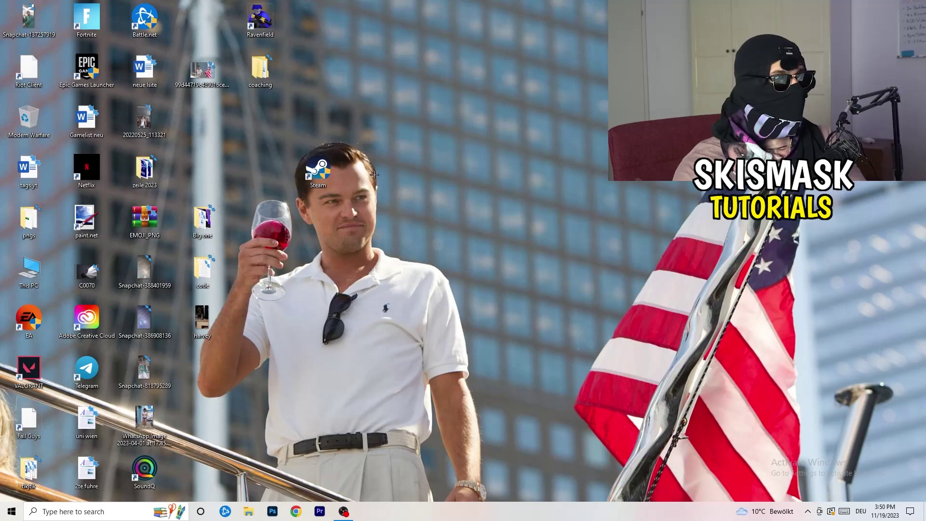
right_click(319, 180)
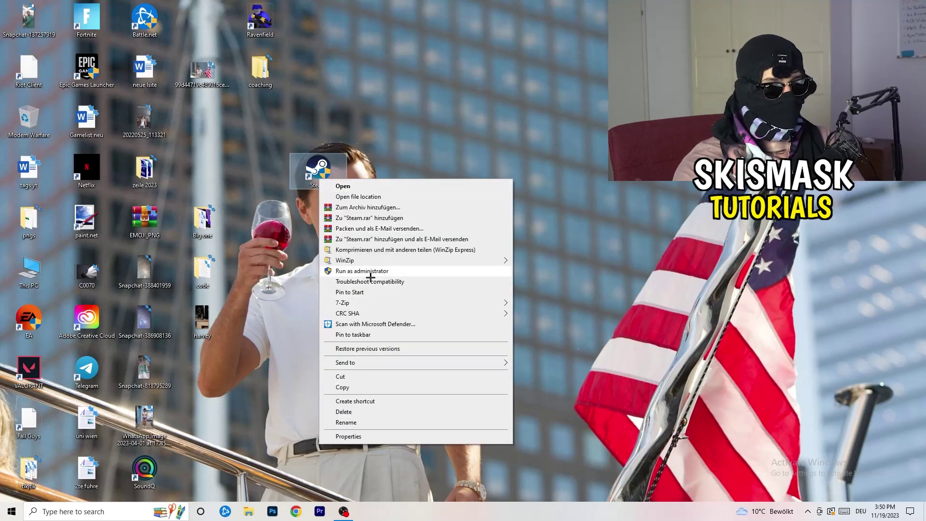
left_click(343, 436)
left_click(453, 211)
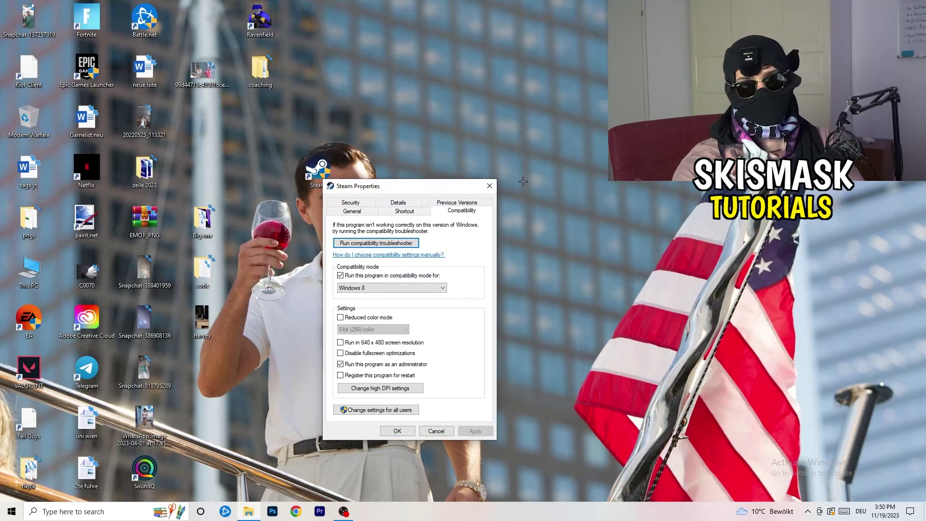
left_click(489, 187)
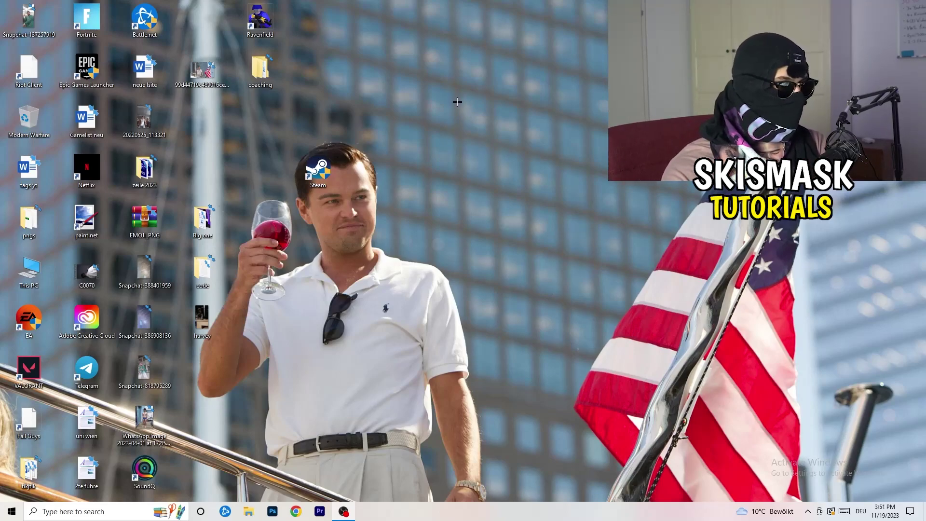
Open Task Manager and maximize its window.
mouse_move(477, 516)
left_mouse_down()
mouse_move(790, 268)
mouse_move(521, 451)
mouse_move(470, 492)
mouse_move(471, 514)
left_mouse_up()
right_click(471, 514)
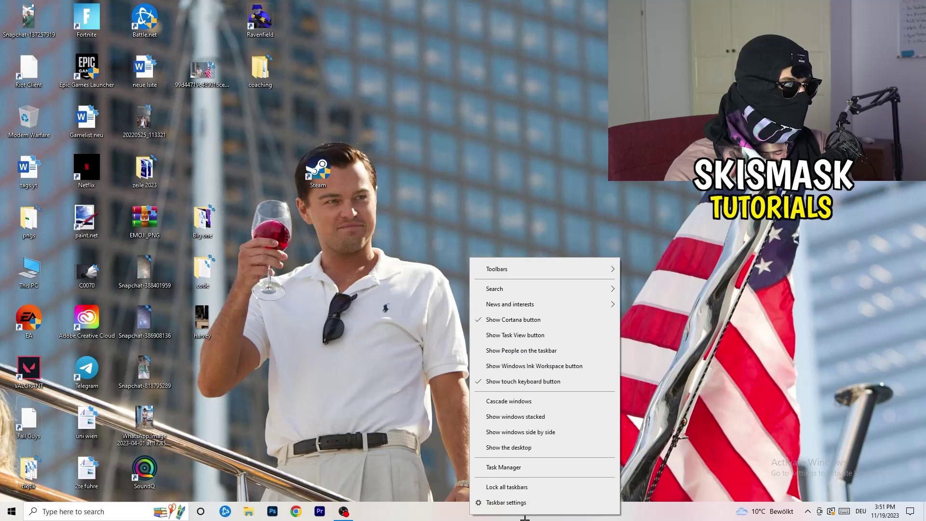
left_click(516, 468)
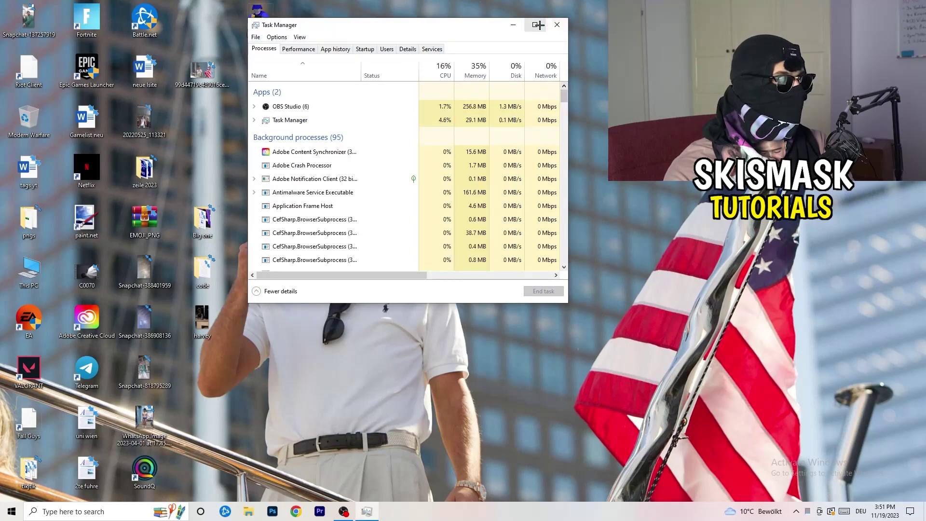
left_click(535, 25)
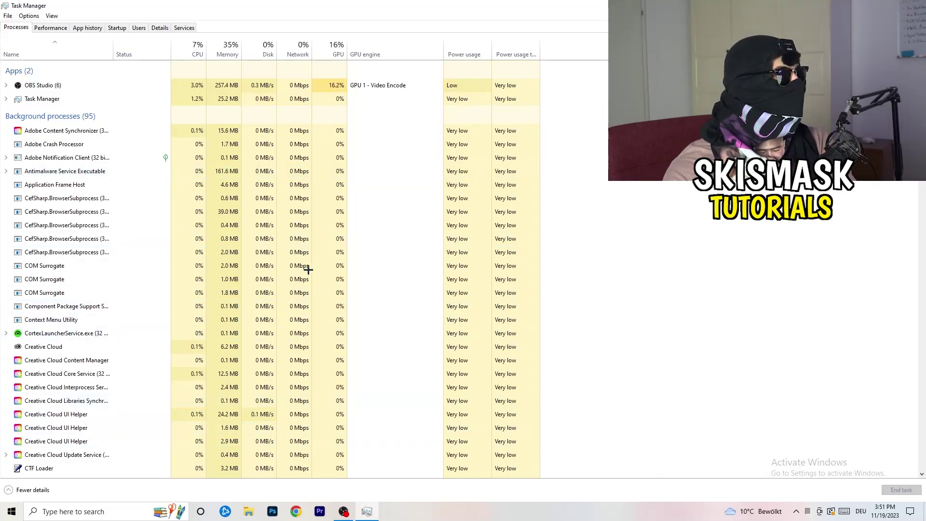
Show the priority options for a Creative Cloud UI Helper.exe process in the detailed process list.
left_click(155, 27)
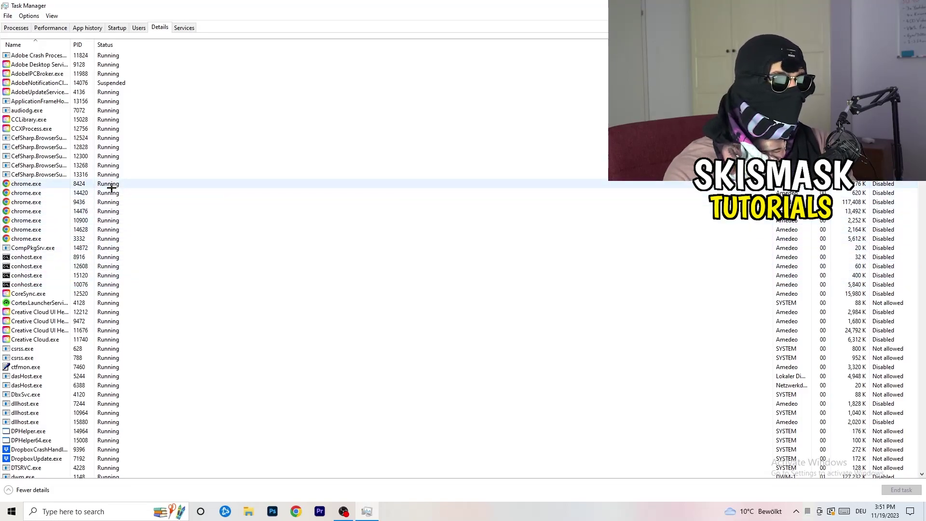
scroll(111, 188, "down", 3)
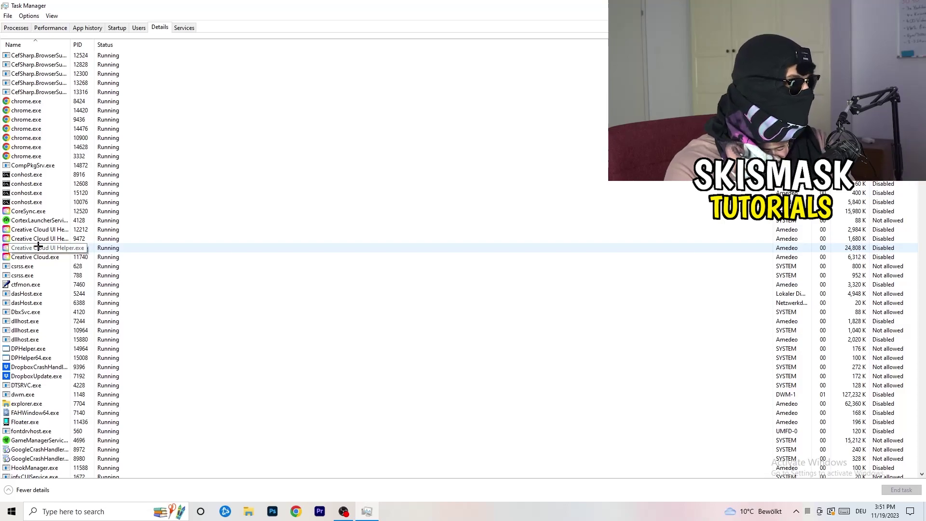
right_click(38, 246)
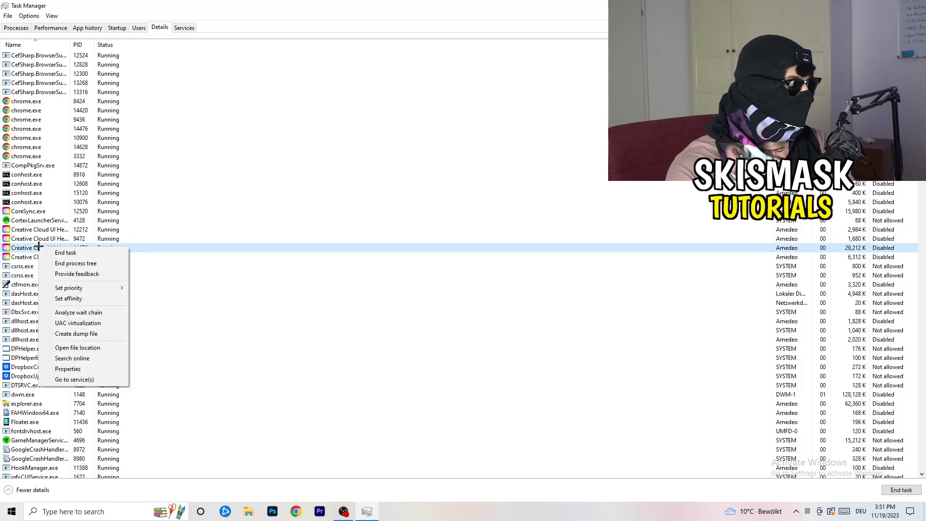
mouse_move(85, 290)
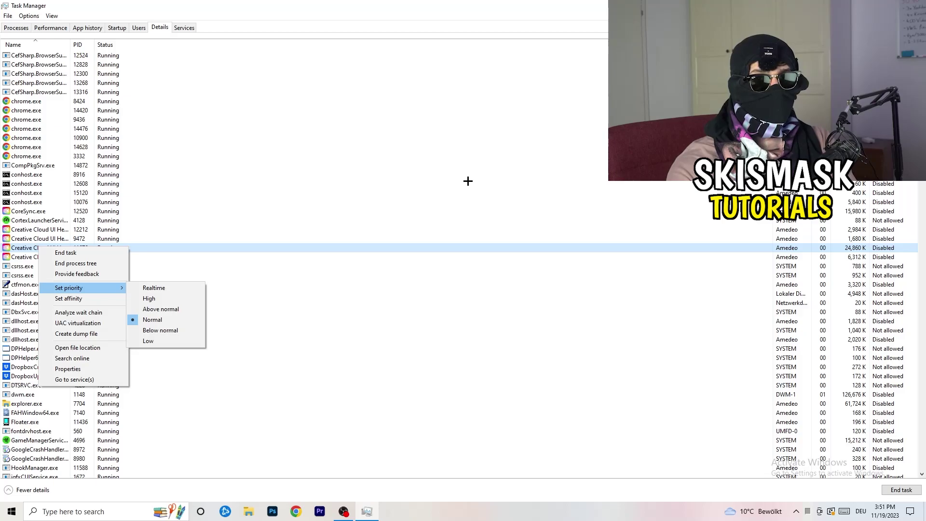
Review the startup apps and show the disable option for File Association Helper without applying it.
left_click(120, 27)
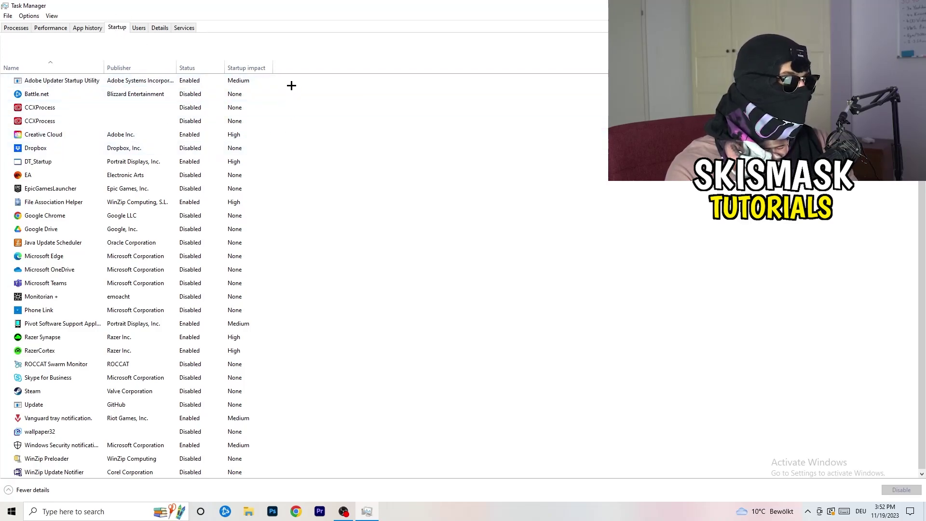
scroll(276, 279, "down", 1)
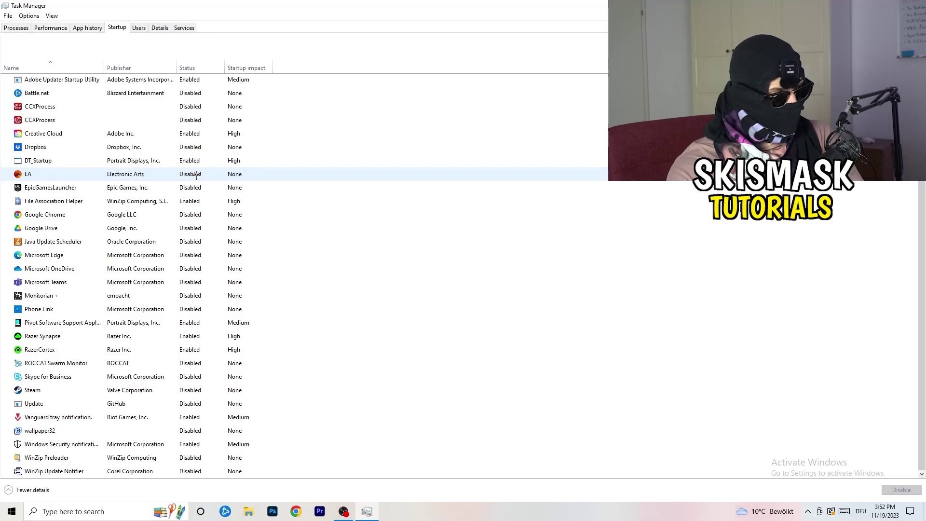
right_click(193, 201)
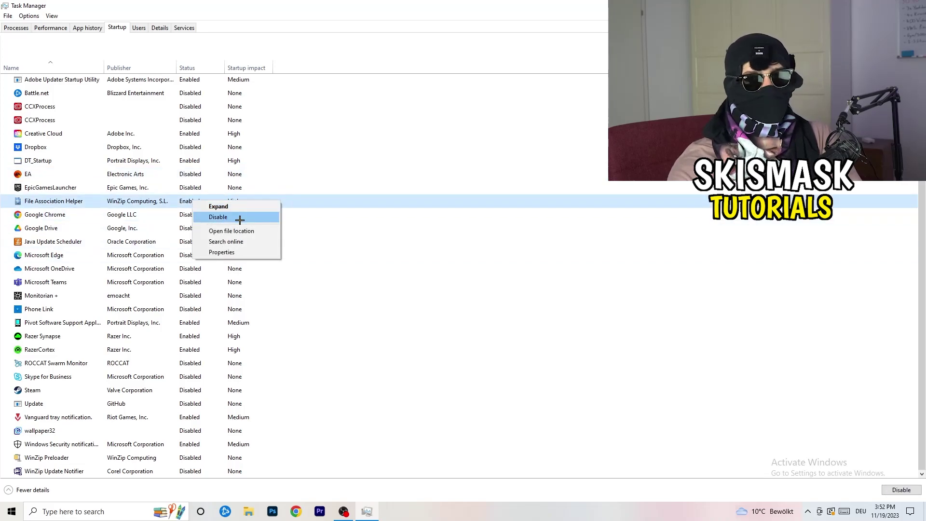
left_click(378, 71)
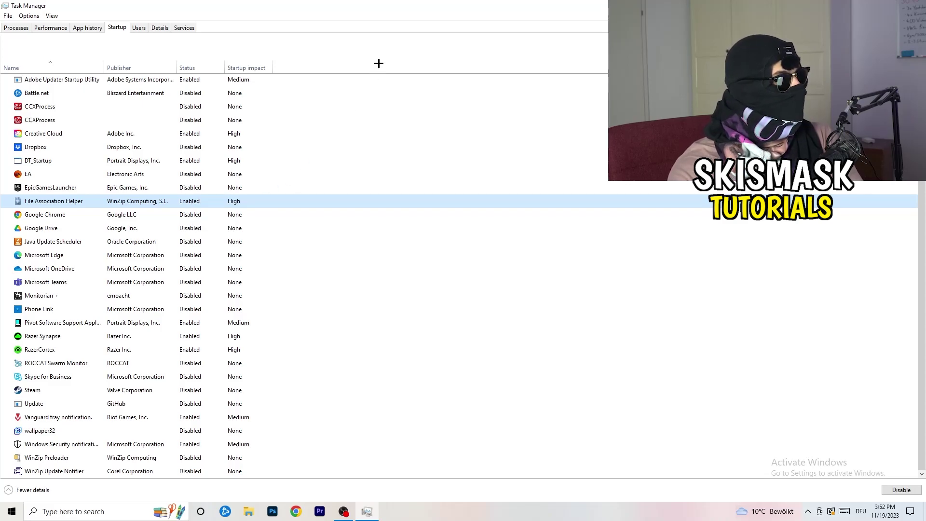
Sort the running processes by GPU usage in both orders and look through the list for heavy consumers.
left_click(21, 27)
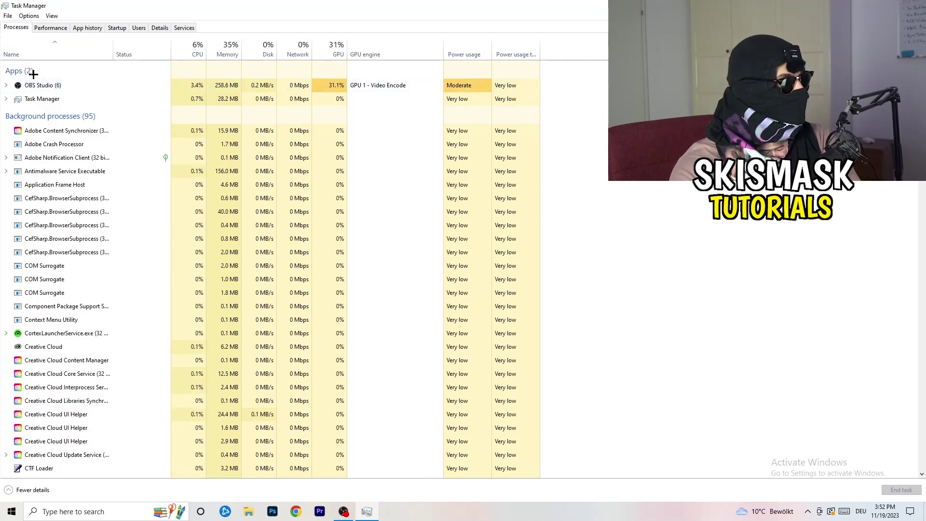
left_click(191, 49)
left_click(325, 43)
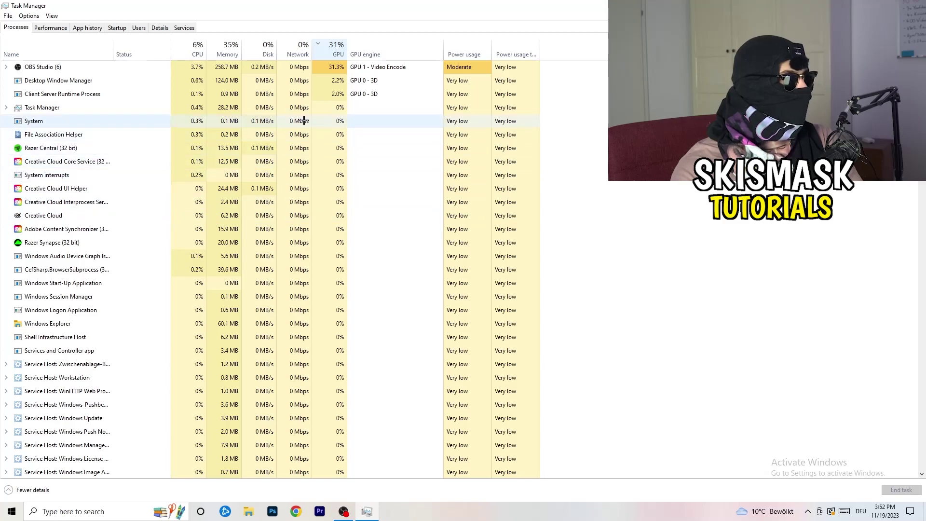
left_click(333, 50)
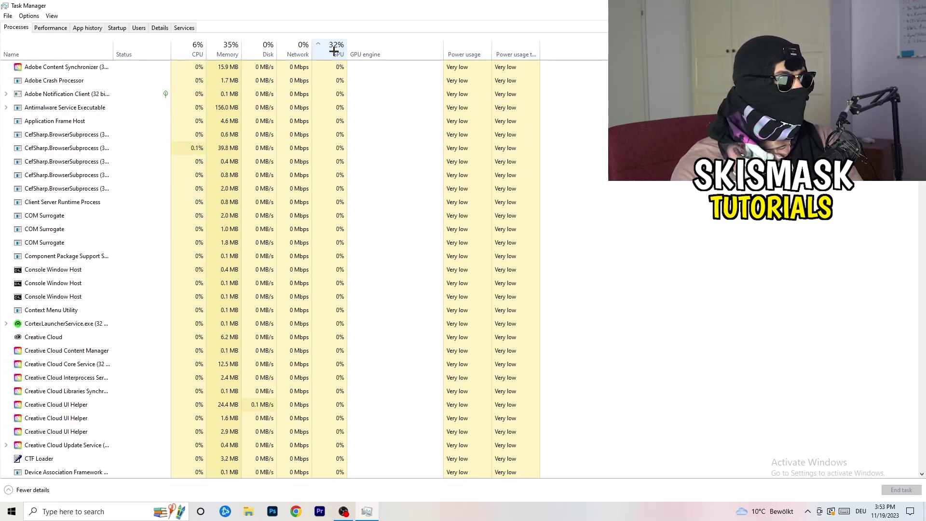
scroll(337, 153, "down", 4)
scroll(338, 153, "down", 9)
scroll(339, 152, "up", 13)
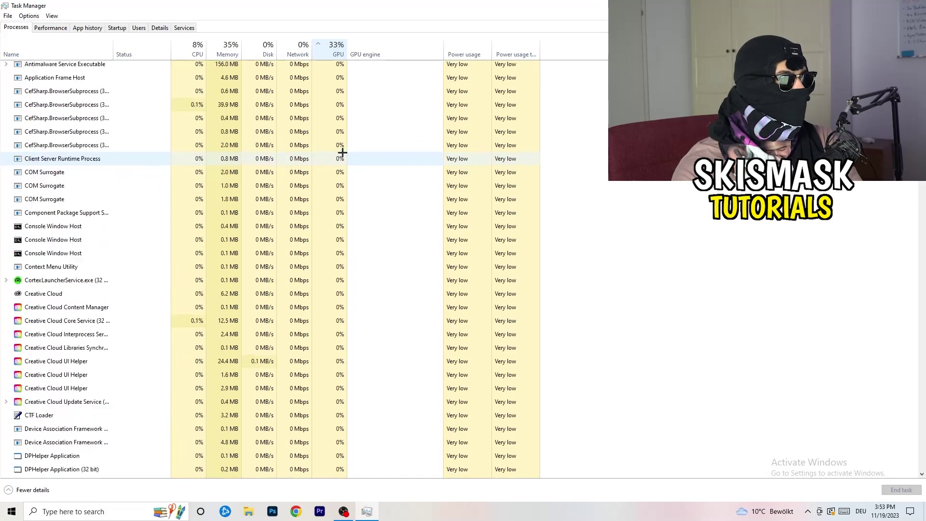
scroll(342, 151, "down", 15)
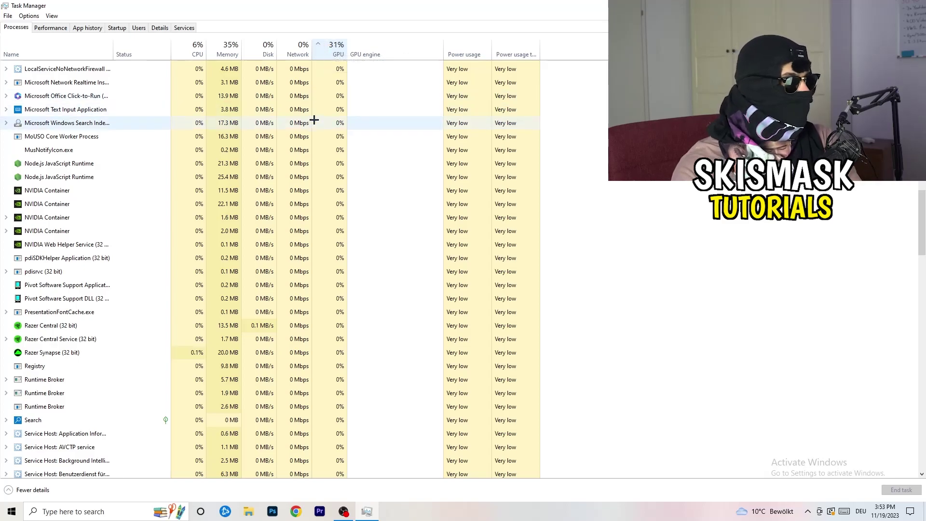
Show the end-task option for the Microsoft Windows Search Indexer process without applying it, and close Task Manager.
right_click(314, 119)
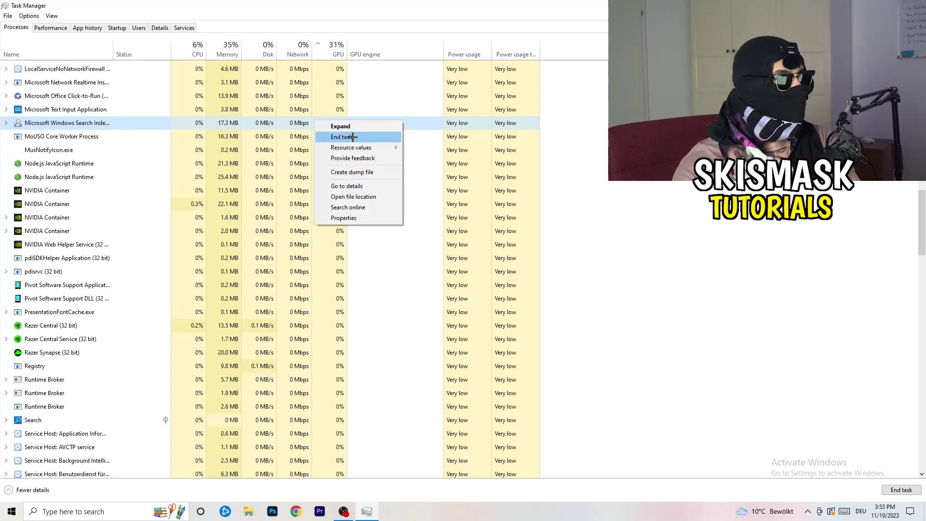
left_click(196, 48)
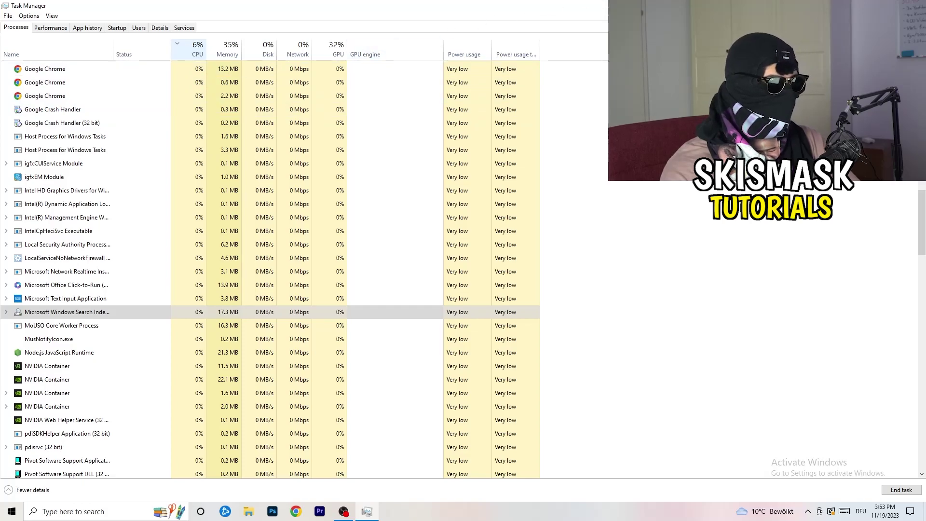
key("alt+F4")
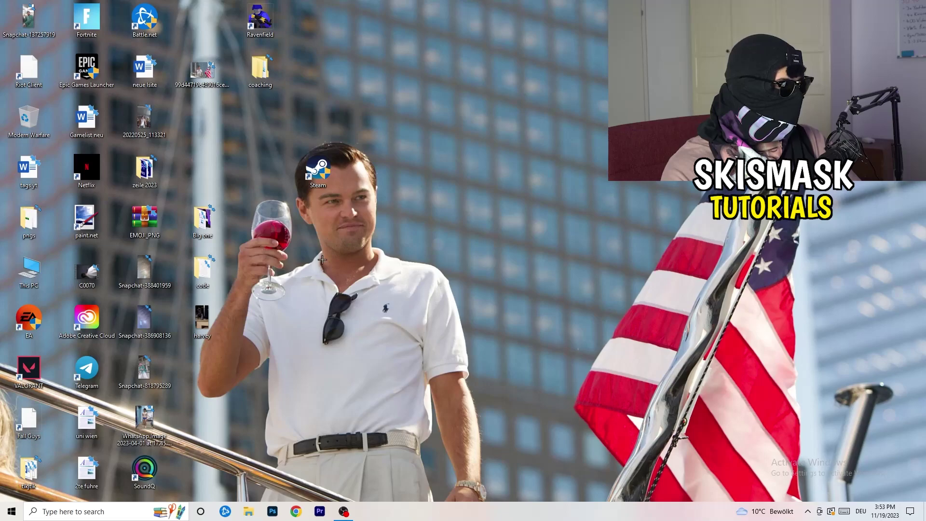
Open the Windows Gaming settings and review the Captures and Game Mode pages.
left_click(2, 516)
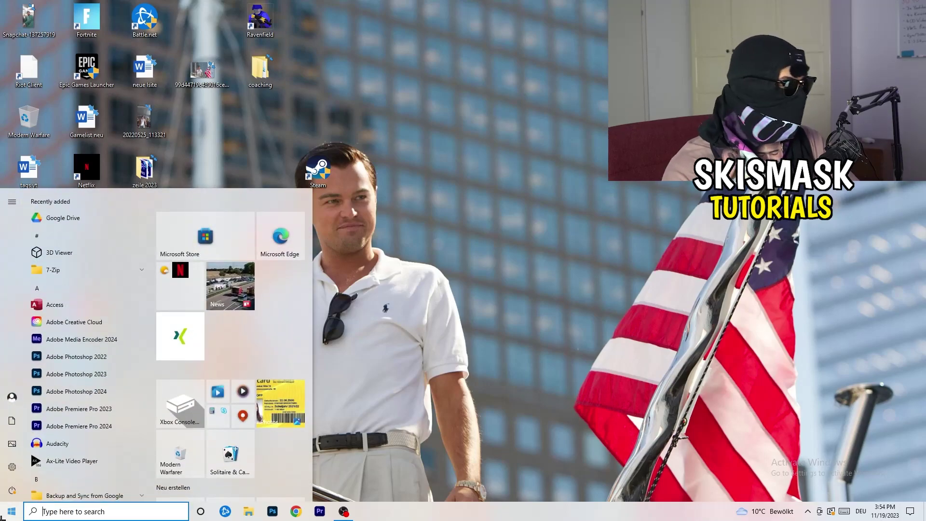
left_click(8, 470)
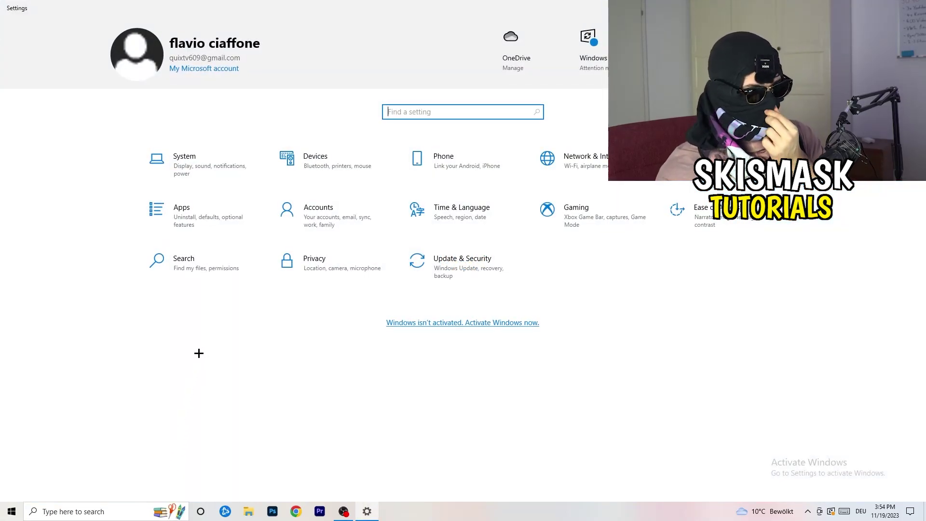
left_click(569, 214)
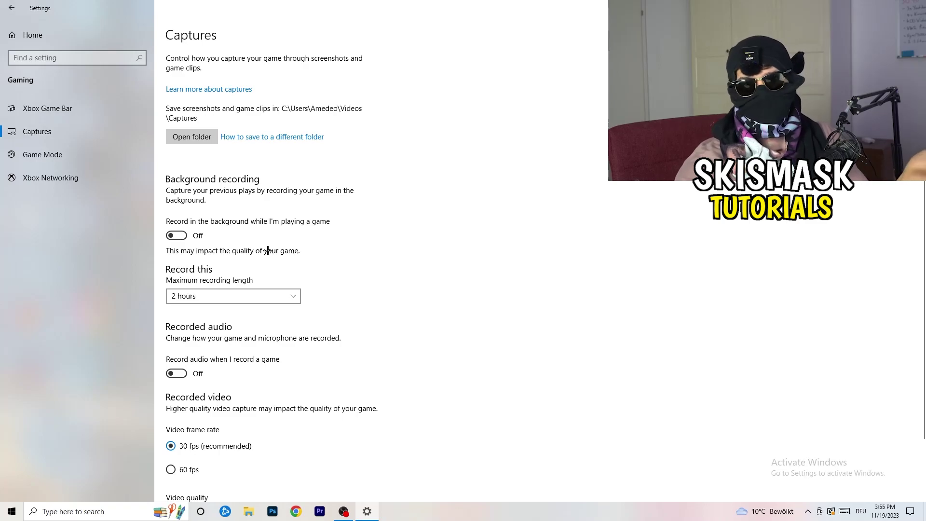
scroll(267, 250, "down", 2)
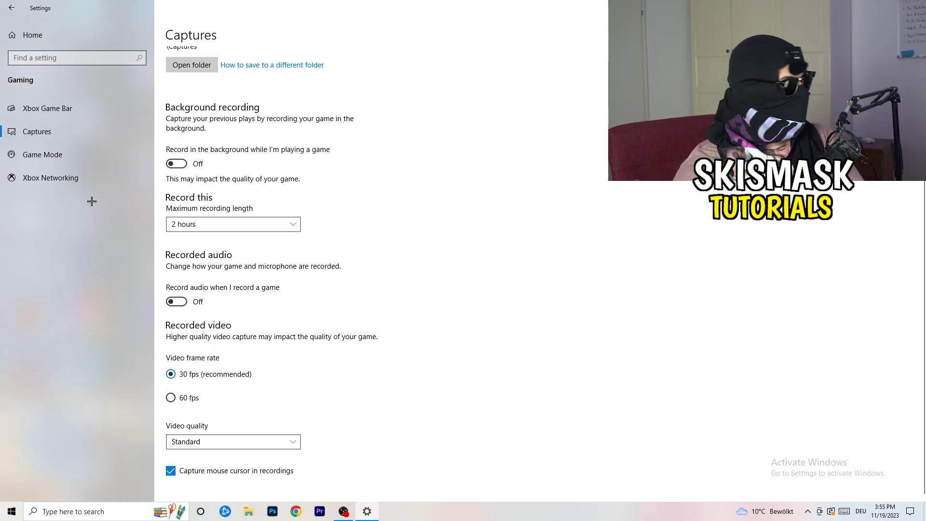
left_click(43, 155)
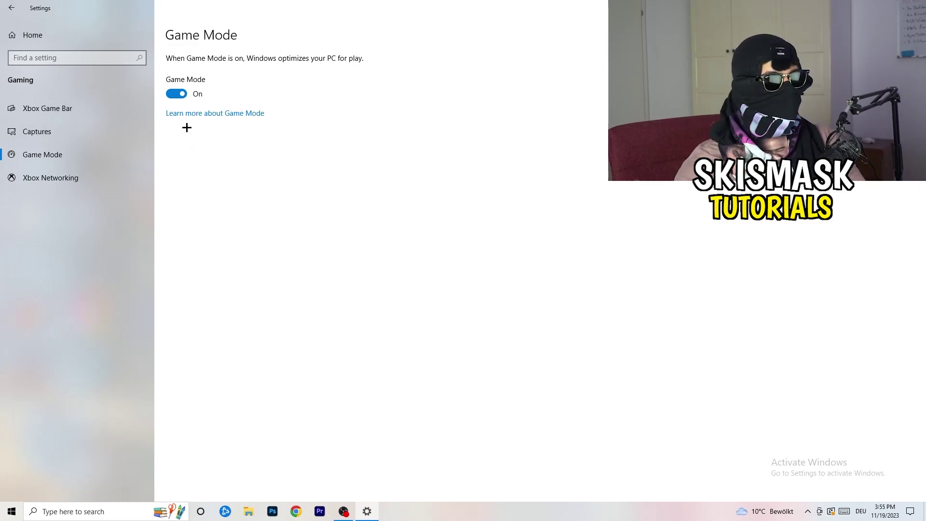
Open the Windows Update page of the Update & Security settings and check for pending updates, keeping the window maximized.
left_click(12, 8)
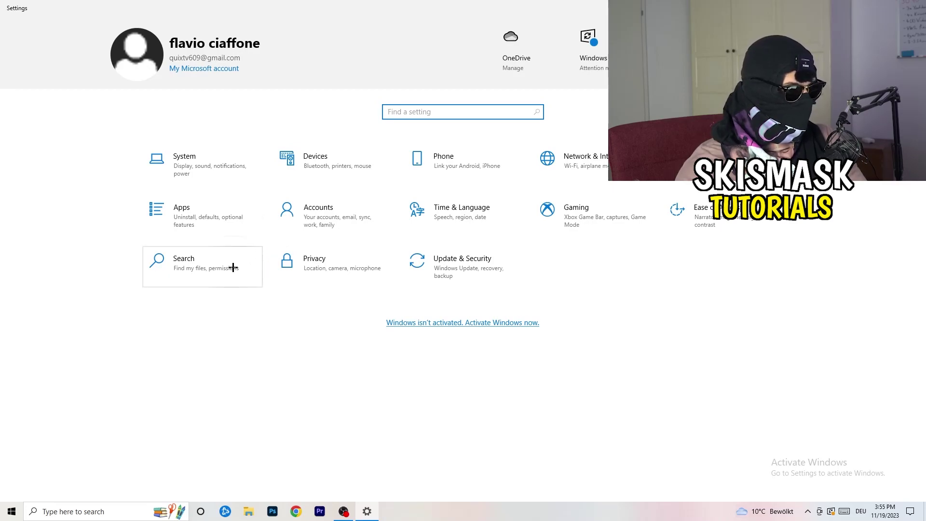
left_click(478, 282)
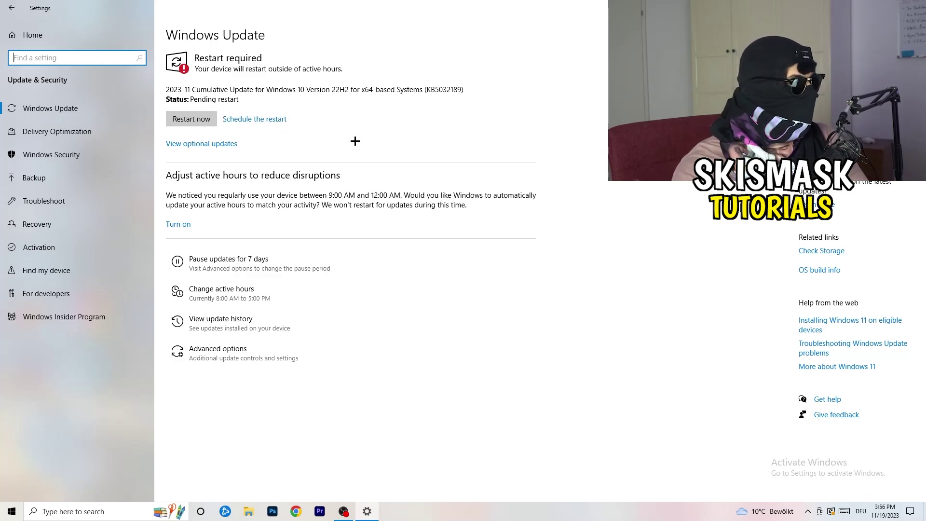
left_click_drag(357, 7, 165, 353)
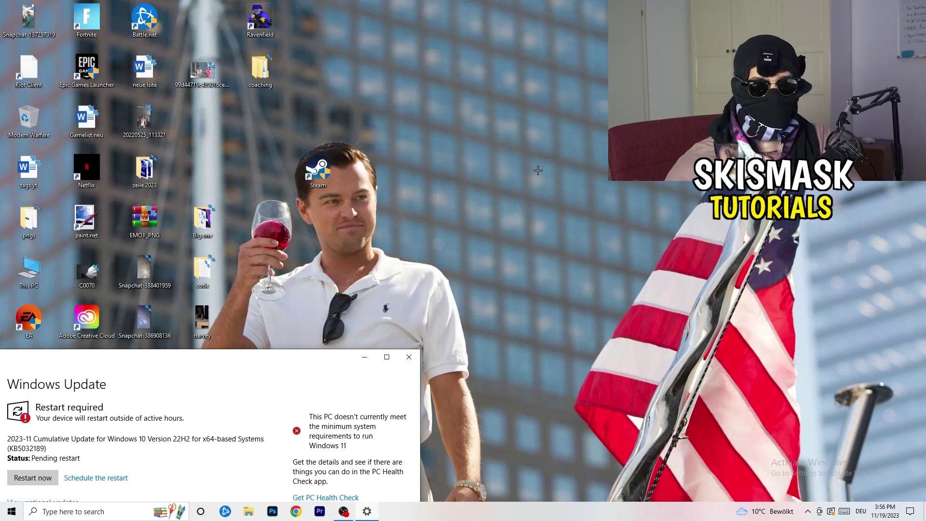
left_click(386, 357)
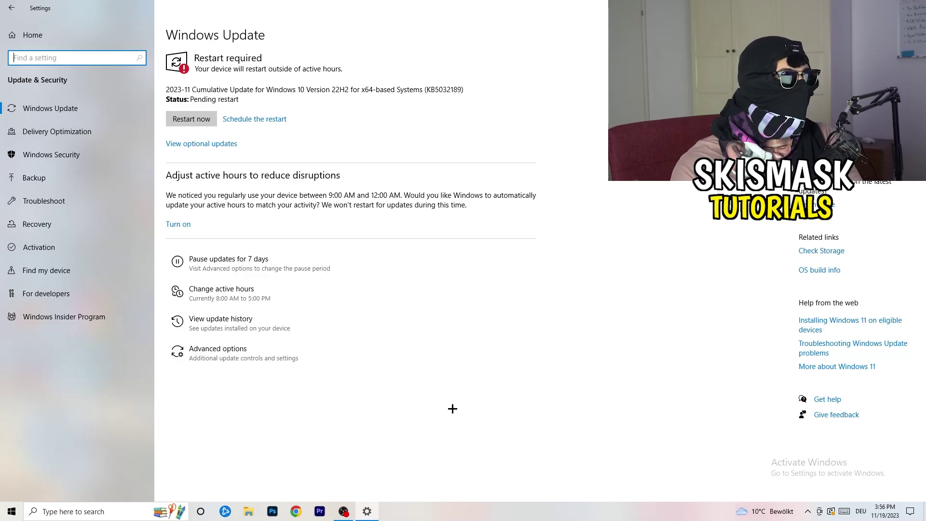
Open the System Display settings and review the scale and layout options, including the available display resolutions, without changing them.
left_click(24, 42)
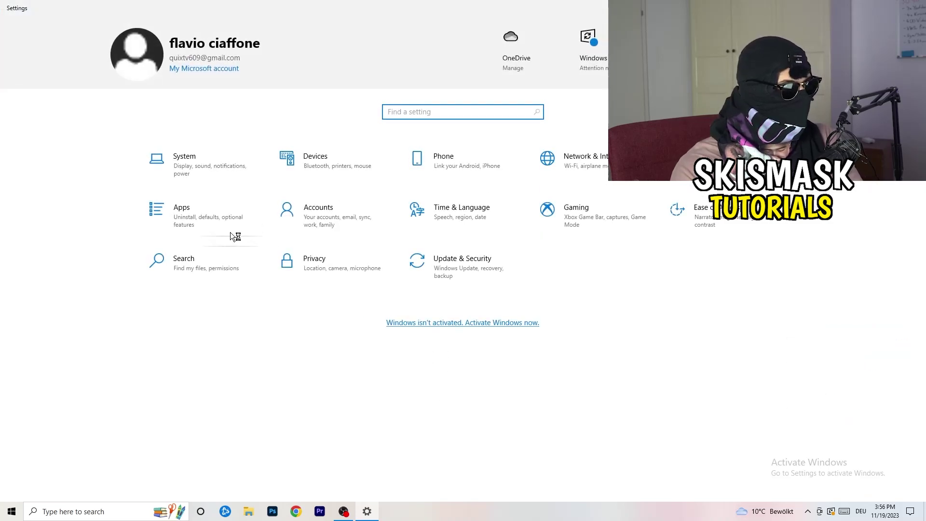
key("Tab")
key("Return")
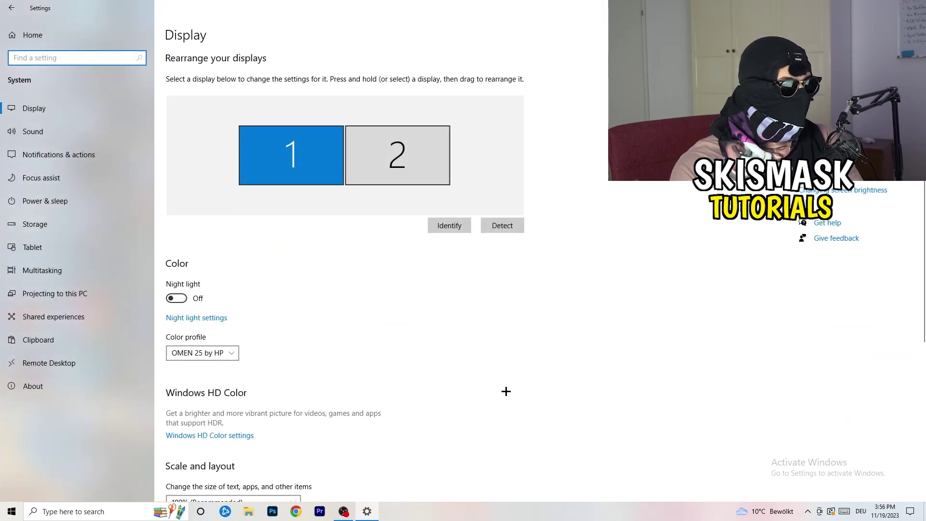
left_click(176, 36)
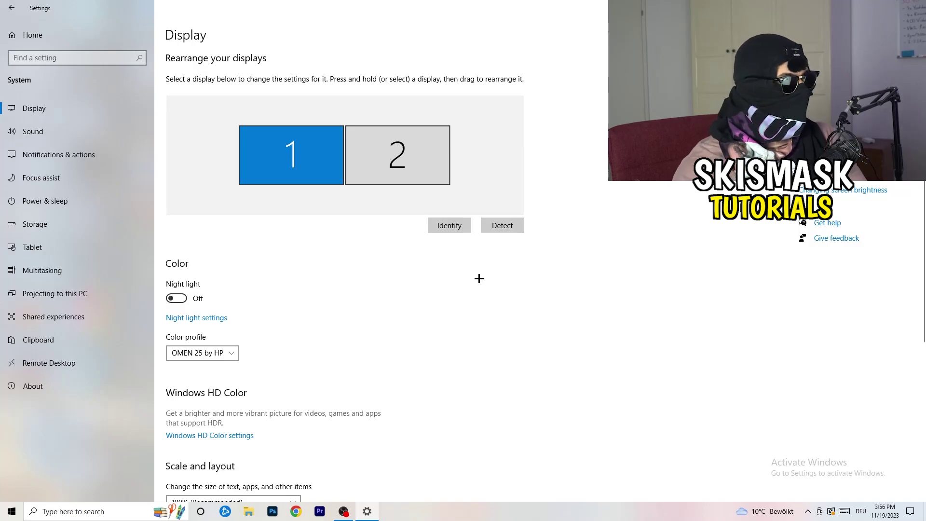
scroll(362, 243, "down", 3)
scroll(362, 243, "down", 2)
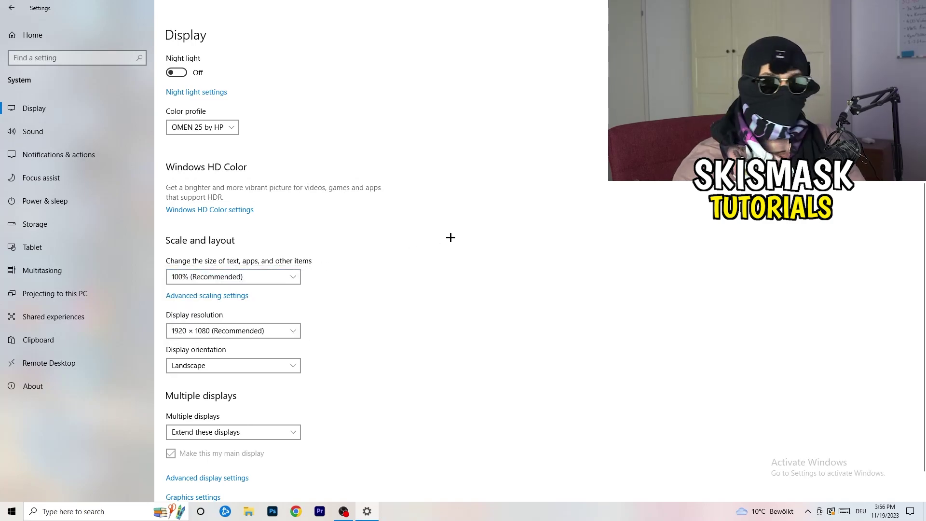
scroll(225, 260, "down", 2)
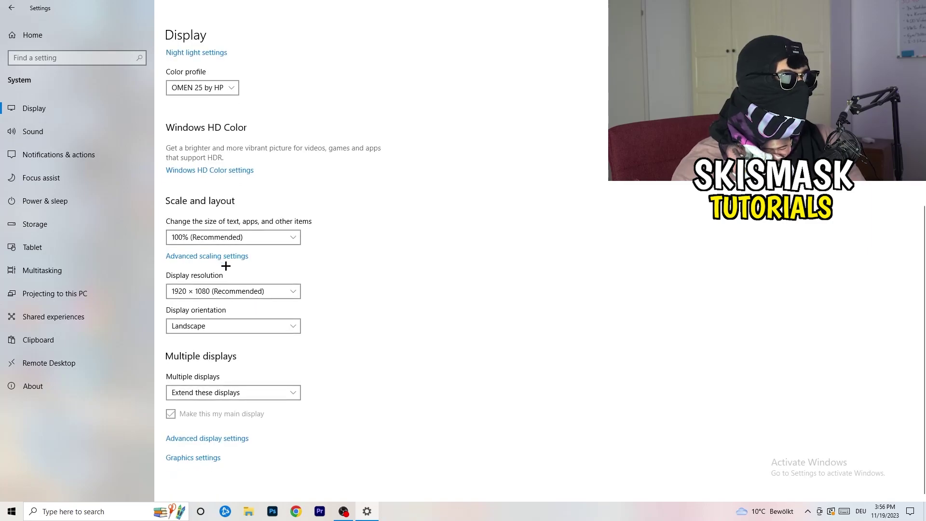
left_click(250, 296)
left_click(456, 260)
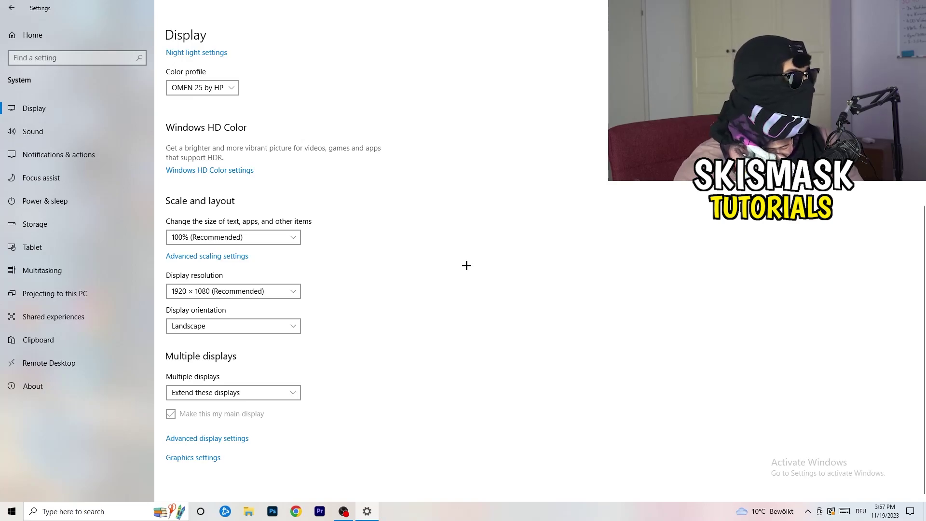
Review the available power plans, including the additional ones, from the Power & sleep settings, and close Power Options.
left_click(62, 201)
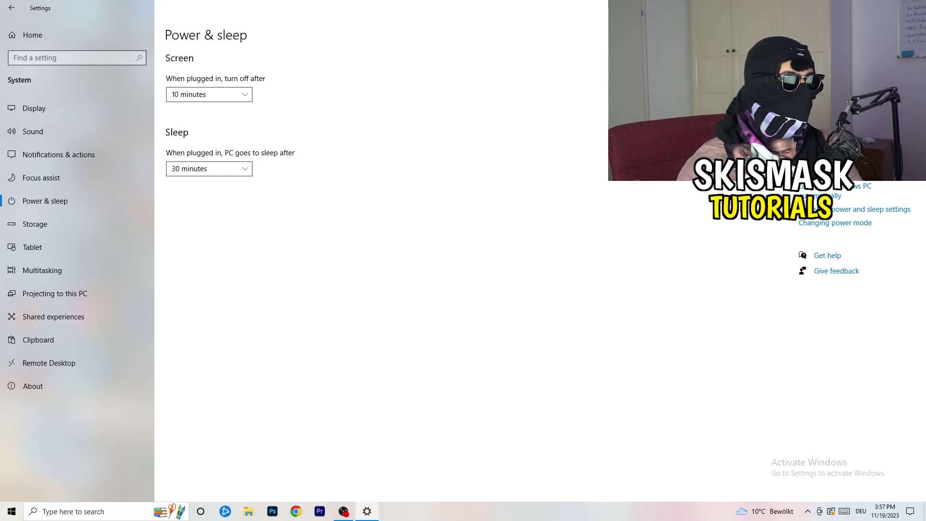
left_click(834, 144)
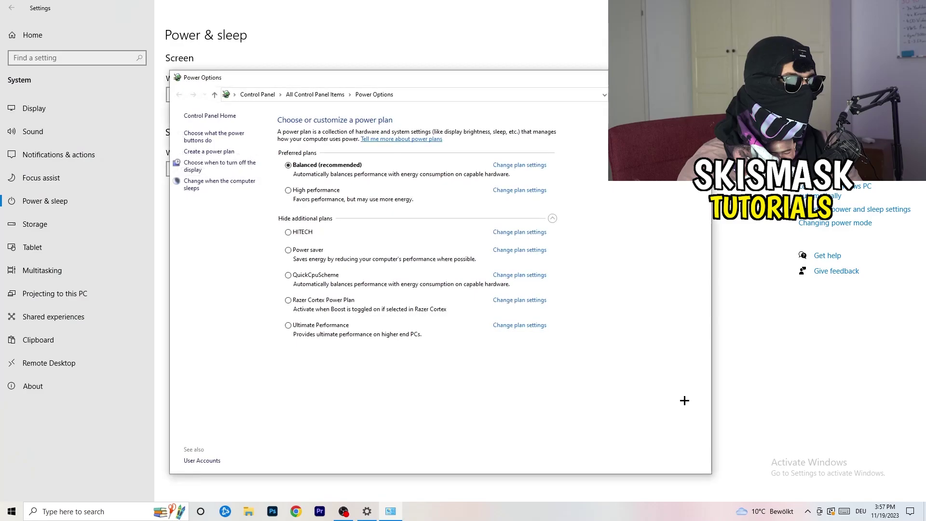
left_click(552, 219)
left_click(553, 219)
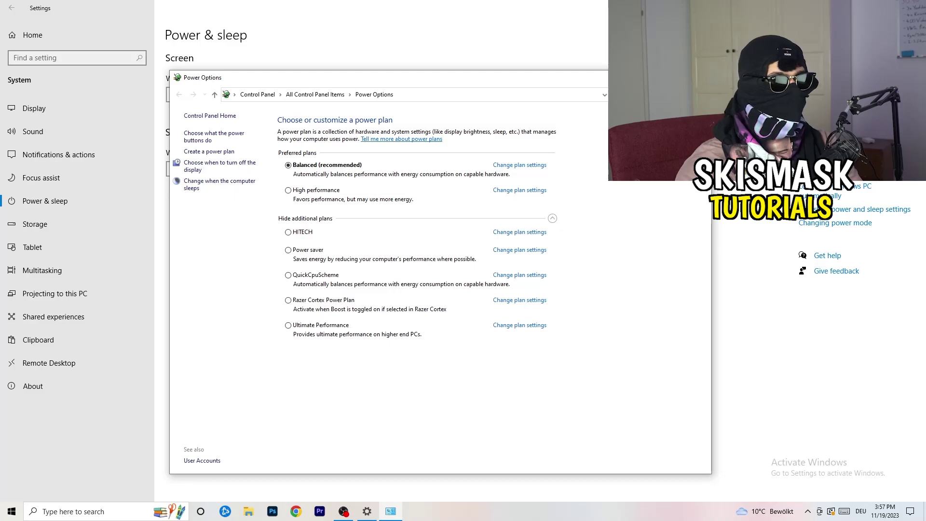
left_click(700, 77)
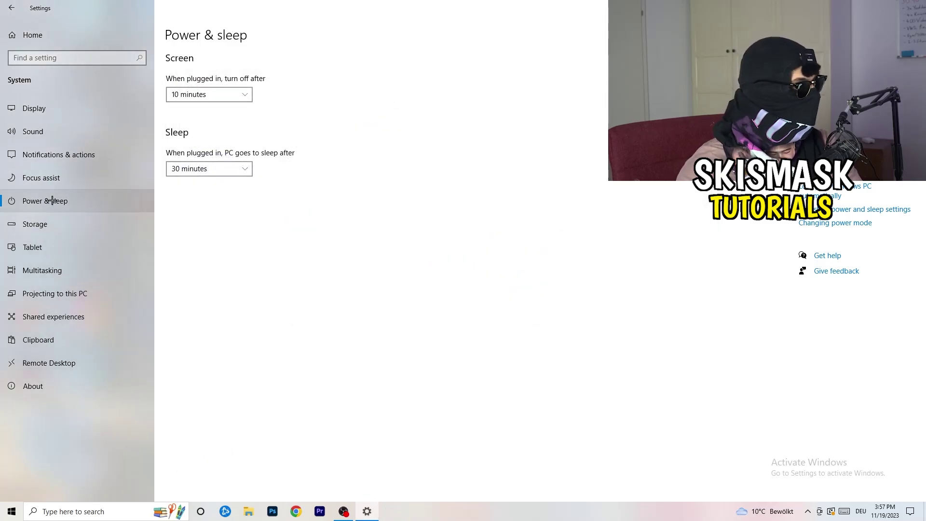
Review the Storage Sense configuration in the Storage settings without changing it, and close Settings.
left_click(56, 225)
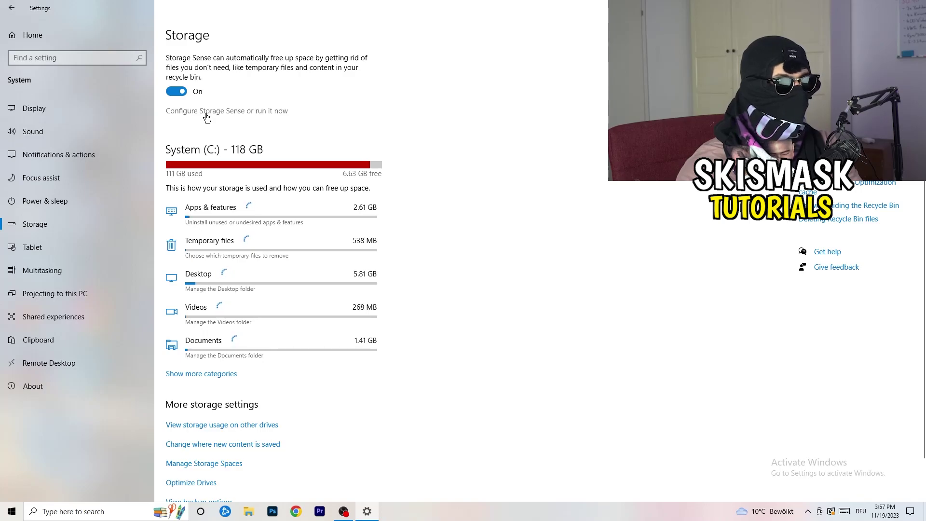
left_click(206, 113)
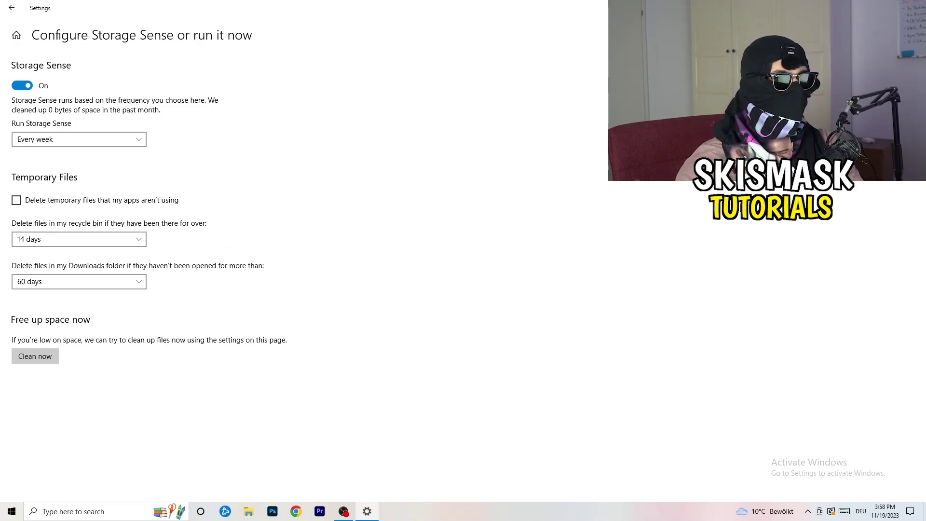
left_click(914, 7)
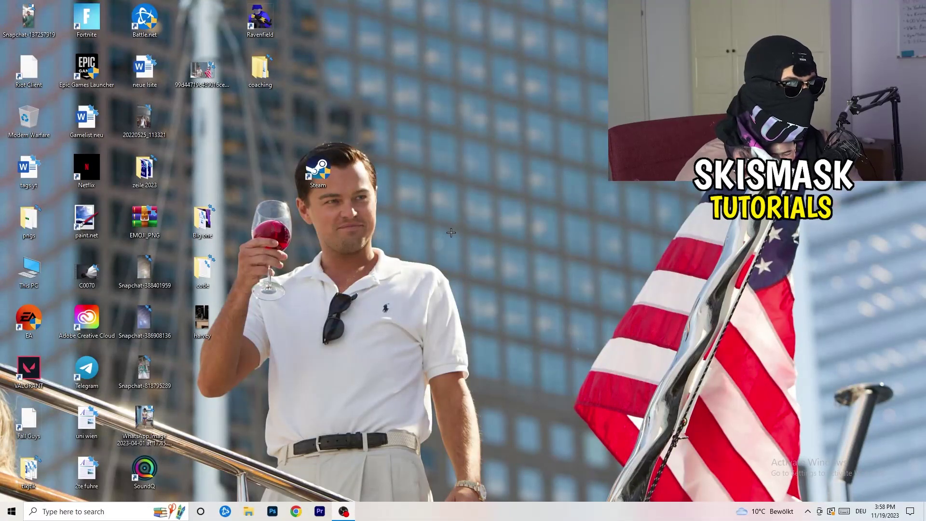